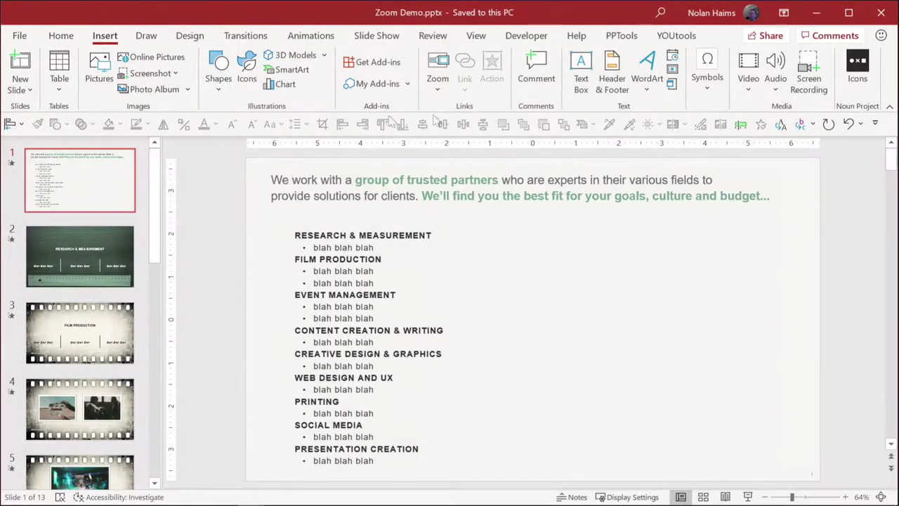
Preview the deck in Slide Sorter and Reading View, then return to editing
{"action": "left_click", "coordinate": [700, 497]}
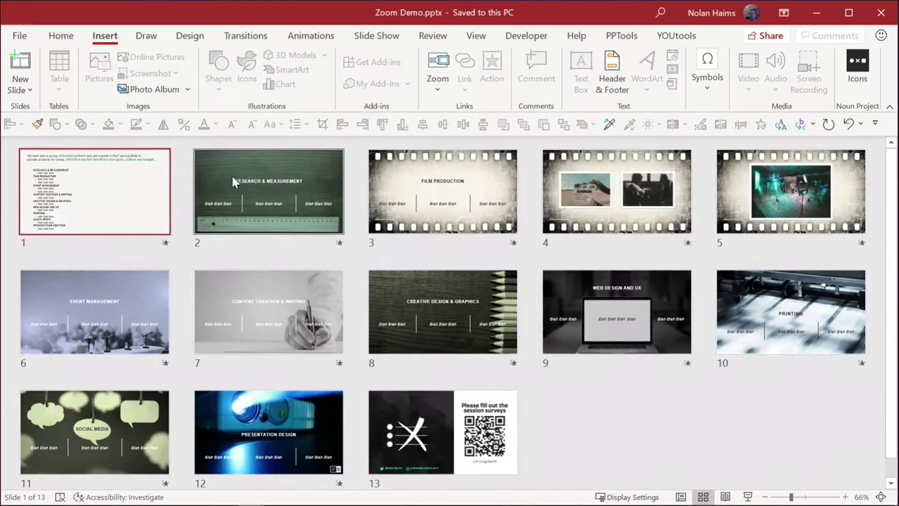
{"action": "double_click", "coordinate": [126, 203]}
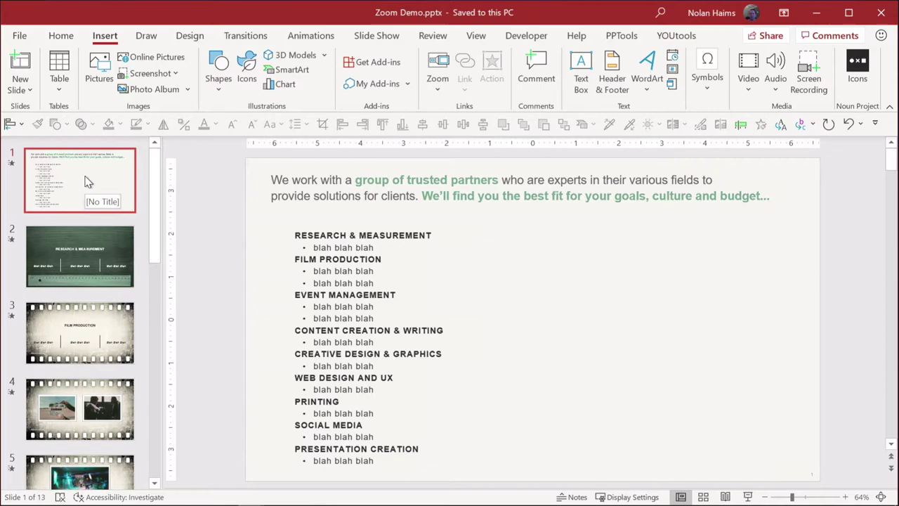
{"action": "left_click", "coordinate": [723, 496]}
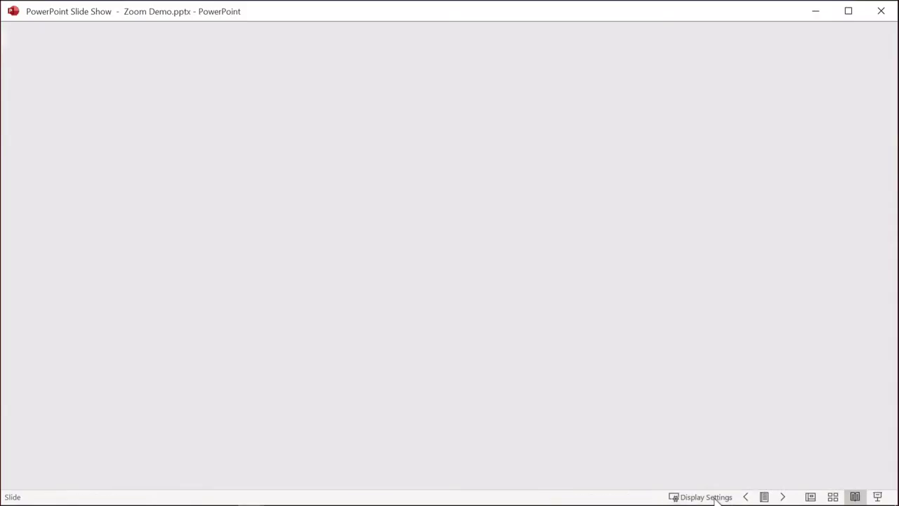
{"action": "key", "text": "Escape"}
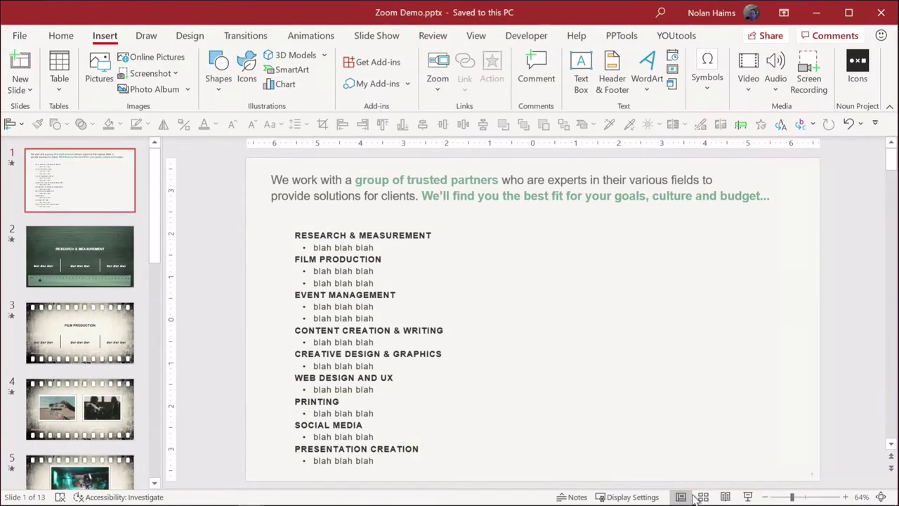
Browse the section slides in Slide Sorter, then open slide 1 in Normal view
{"action": "left_click", "coordinate": [703, 497]}
{"action": "left_click", "coordinate": [265, 218]}
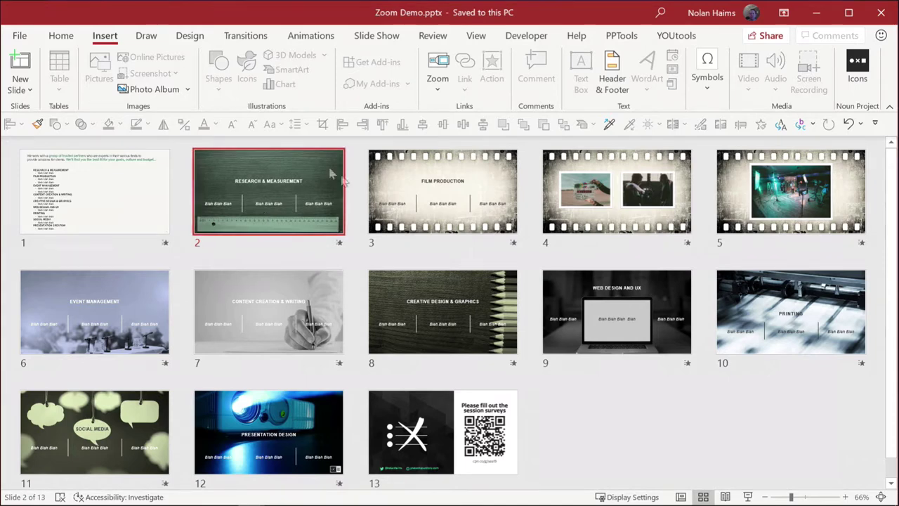
{"action": "left_click", "coordinate": [434, 211]}
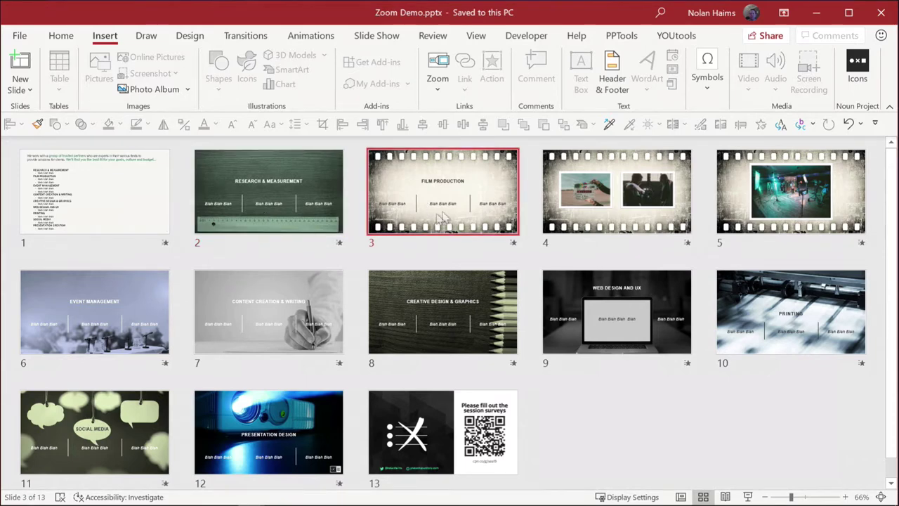
{"action": "left_click", "coordinate": [595, 215]}
{"action": "left_click", "coordinate": [449, 201]}
{"action": "left_click", "coordinate": [767, 205]}
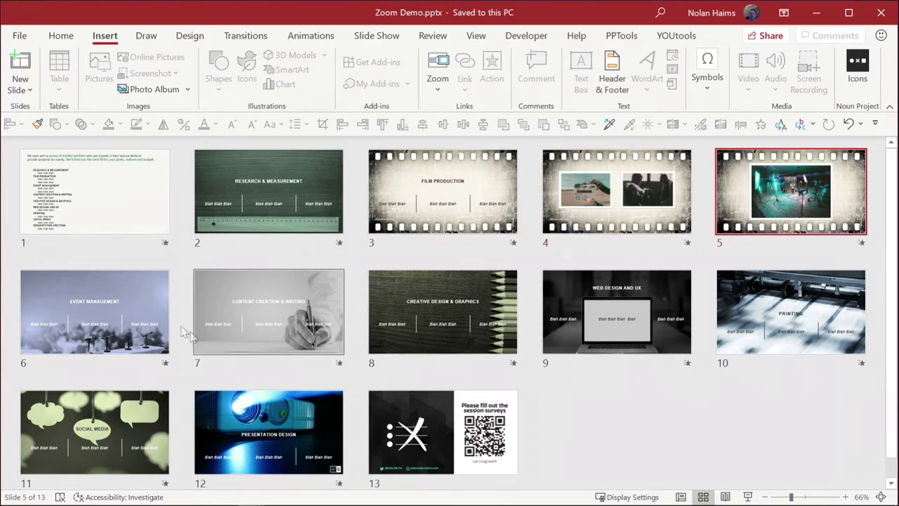
{"action": "left_click", "coordinate": [95, 313]}
{"action": "left_click", "coordinate": [269, 312]}
{"action": "left_click", "coordinate": [443, 313]}
{"action": "left_click", "coordinate": [562, 327]}
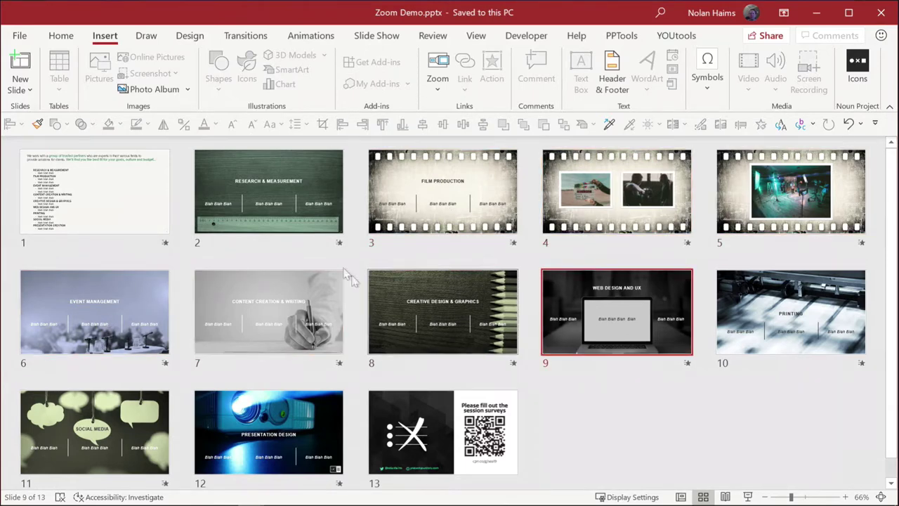
{"action": "left_click", "coordinate": [116, 207]}
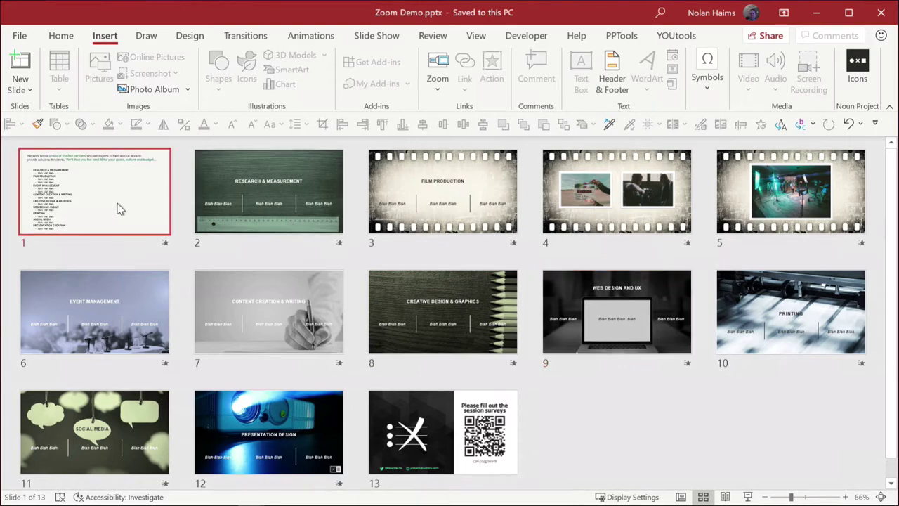
{"action": "double_click", "coordinate": [117, 204]}
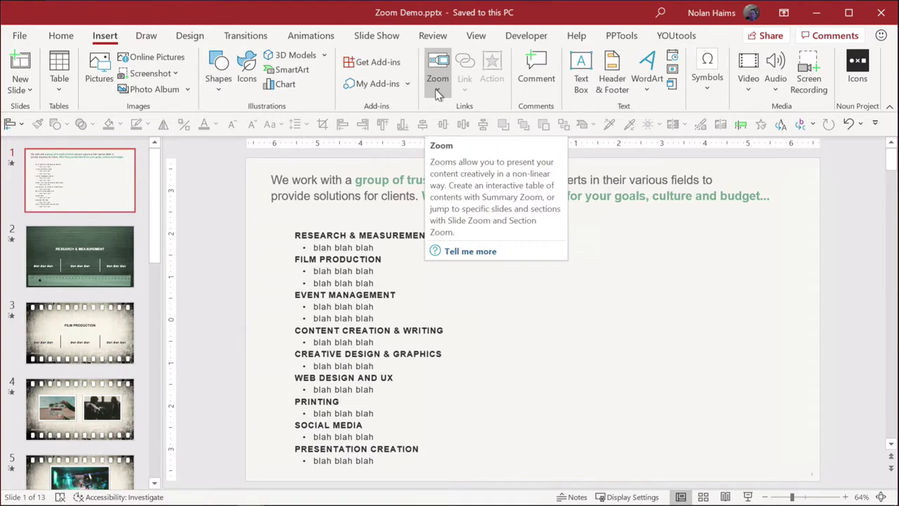
Start a Summary Zoom and tick Research & Measurement, Film Production, Event management and Content Creation
{"action": "left_click", "coordinate": [437, 93]}
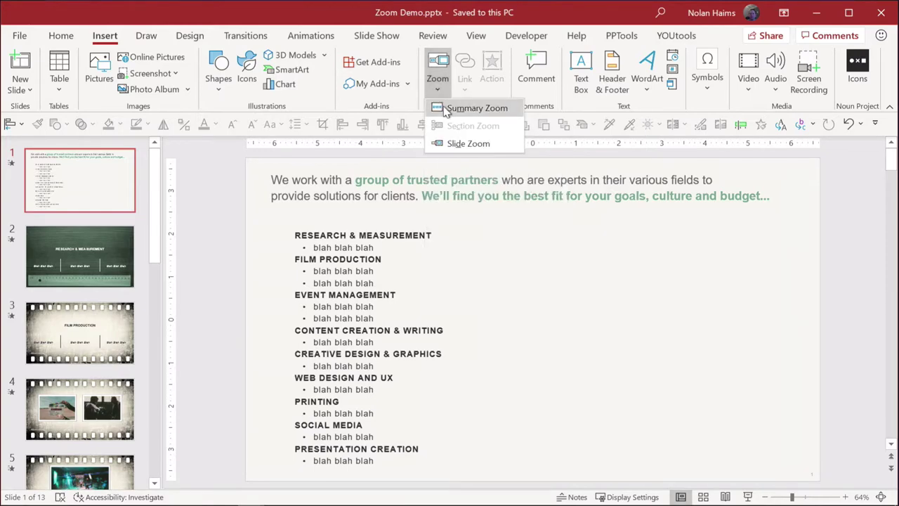
{"action": "left_click", "coordinate": [443, 107]}
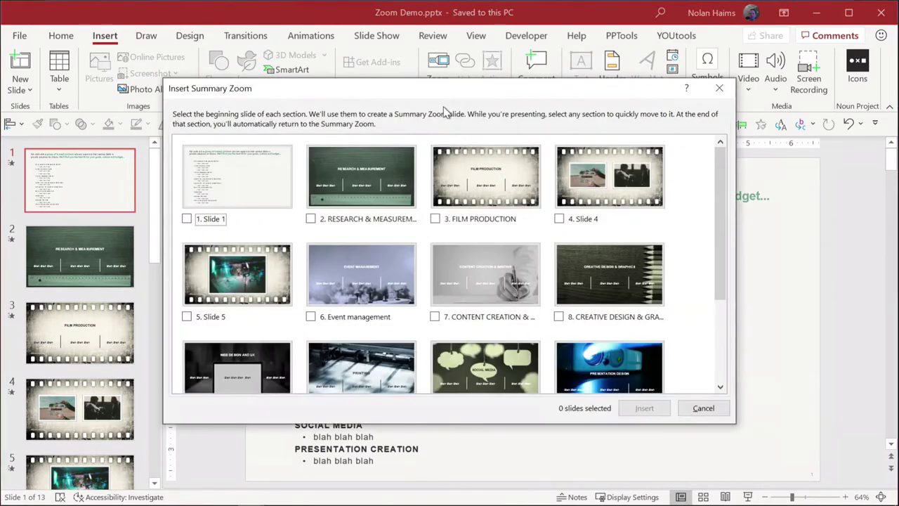
{"action": "left_click", "coordinate": [382, 177]}
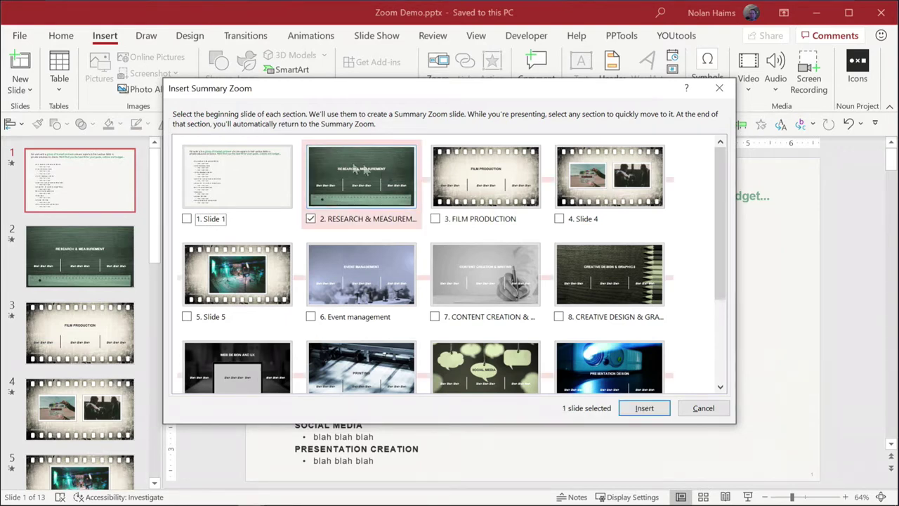
{"action": "left_click", "coordinate": [468, 180]}
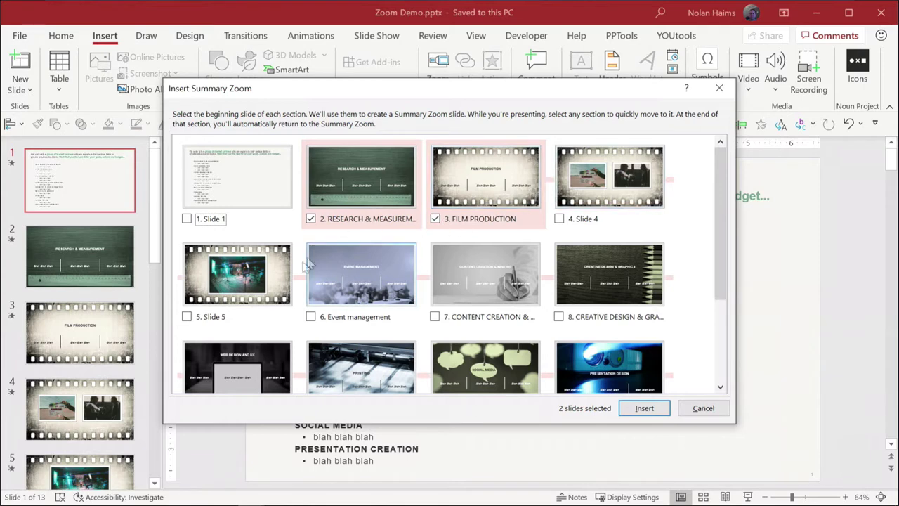
{"action": "left_click", "coordinate": [340, 281]}
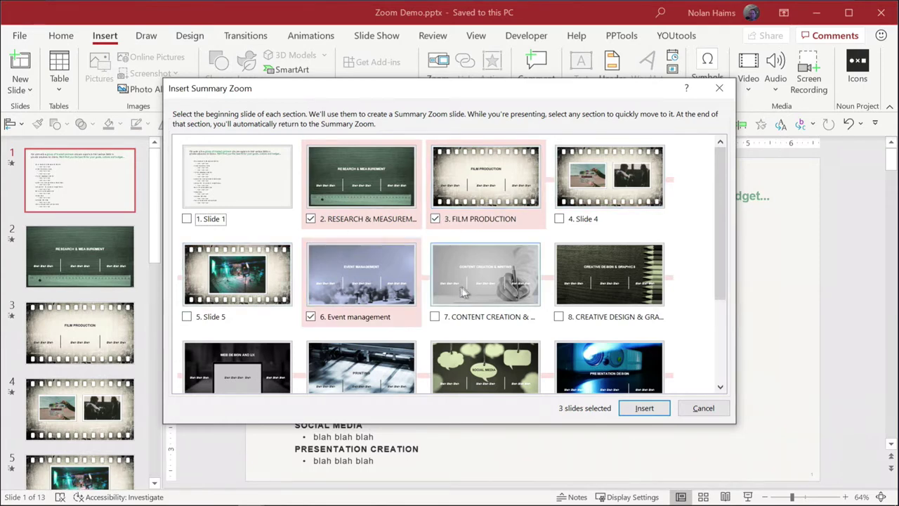
{"action": "left_click", "coordinate": [484, 277]}
Also tick Creative Design, Presentation design, Social media, printing and Web Design slides
{"action": "left_click", "coordinate": [574, 291]}
{"action": "left_click", "coordinate": [604, 360]}
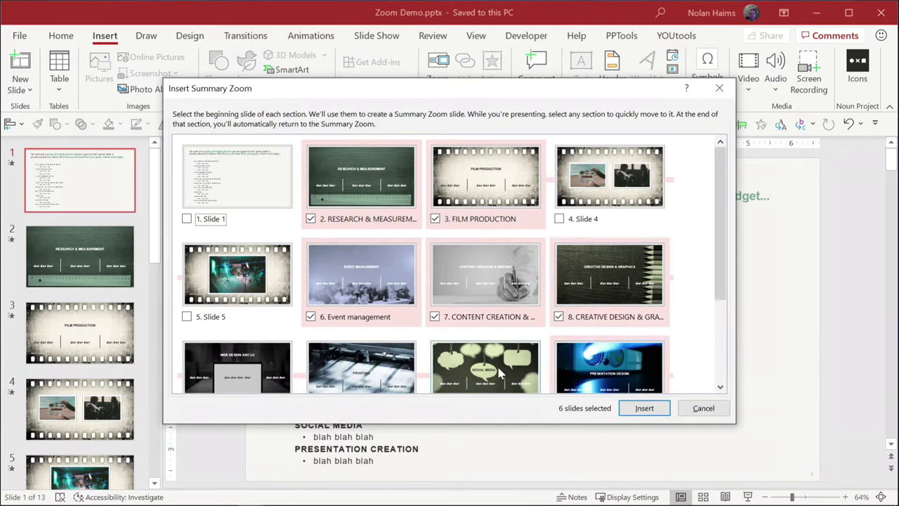
{"action": "left_click", "coordinate": [500, 372]}
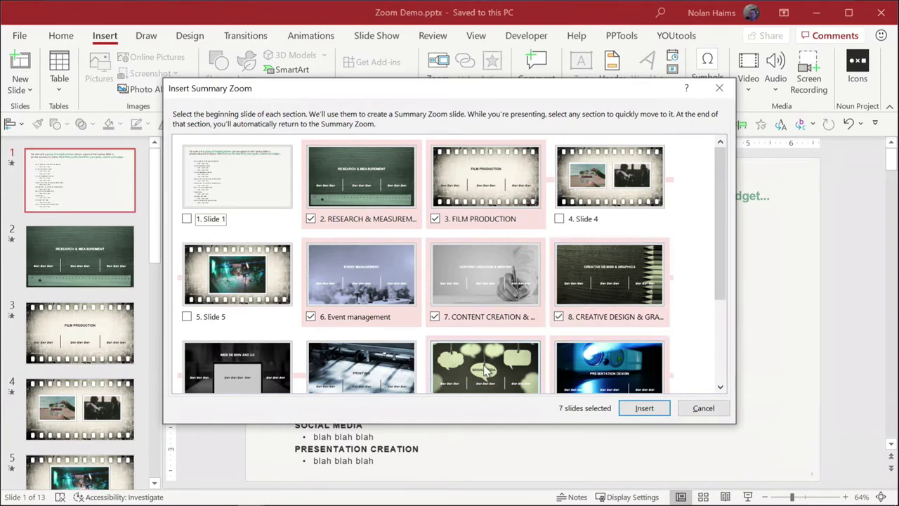
{"action": "scroll", "coordinate": [402, 331], "scroll_direction": "down", "scroll_amount": 1}
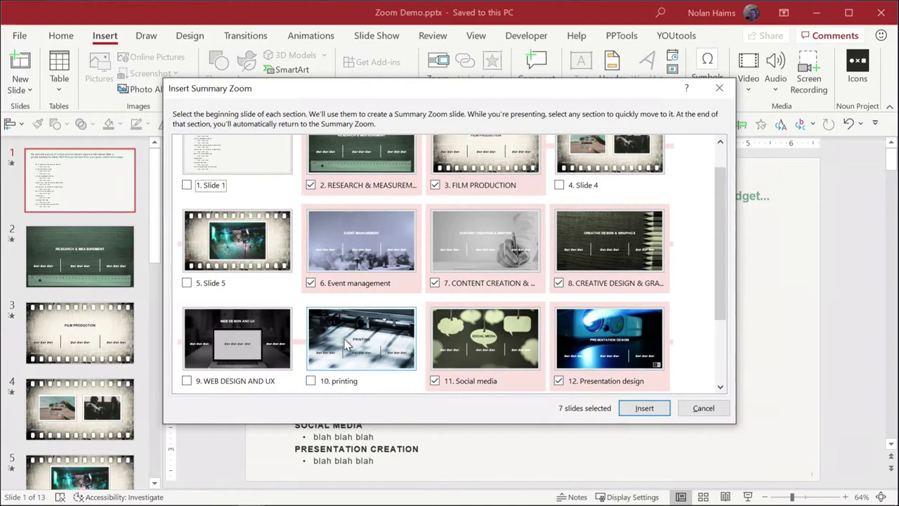
{"action": "left_click", "coordinate": [349, 345]}
{"action": "left_click", "coordinate": [251, 347]}
{"action": "scroll", "coordinate": [316, 337], "scroll_direction": "down", "scroll_amount": 1}
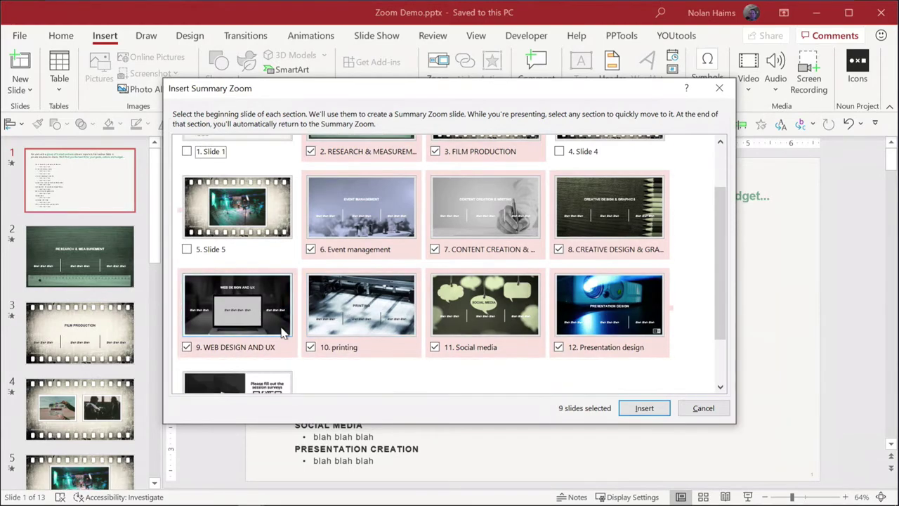
{"action": "scroll", "coordinate": [351, 330], "scroll_direction": "up", "scroll_amount": 1}
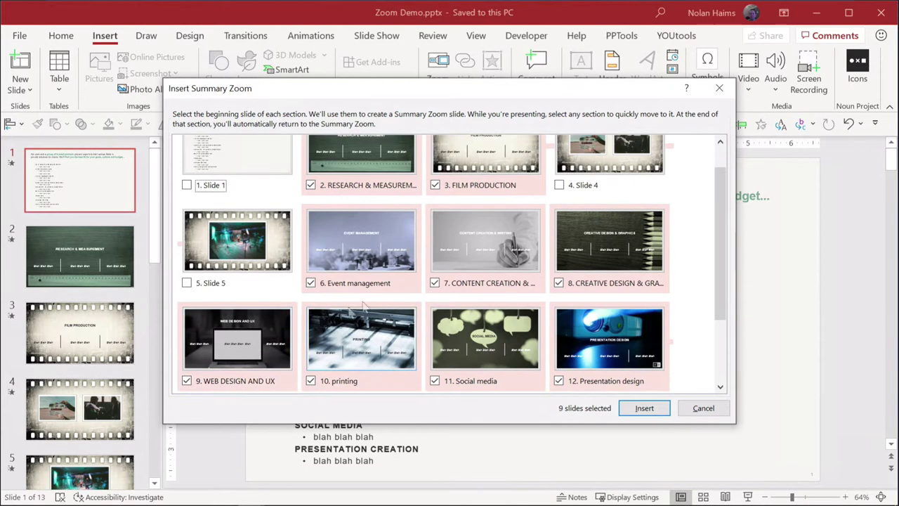
Insert the summary zoom slide and title it 'OUR CAPABILITIES'
{"action": "left_click", "coordinate": [644, 409]}
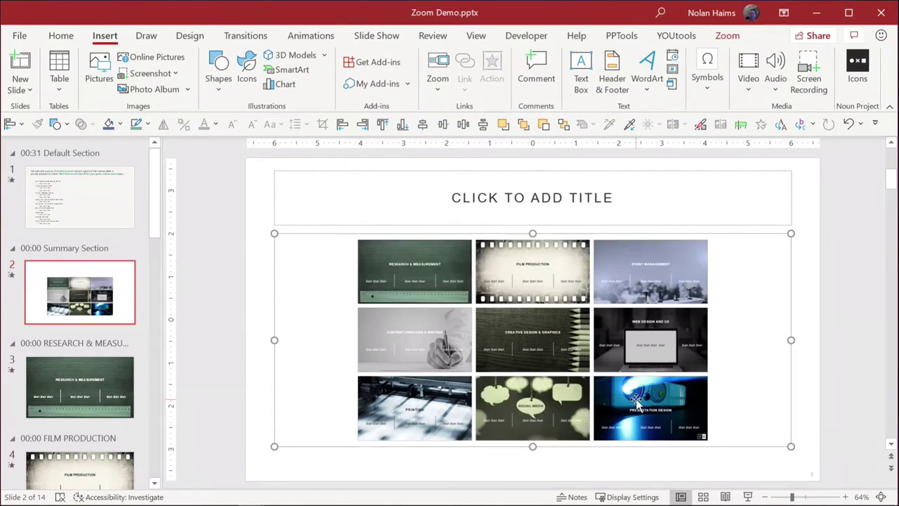
{"action": "left_click", "coordinate": [527, 199]}
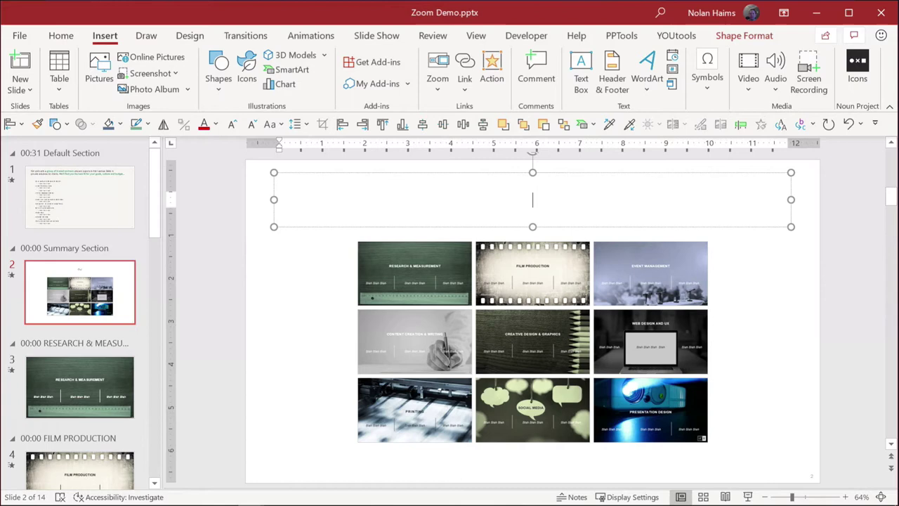
{"action": "type", "text": "OUR CAPA"}
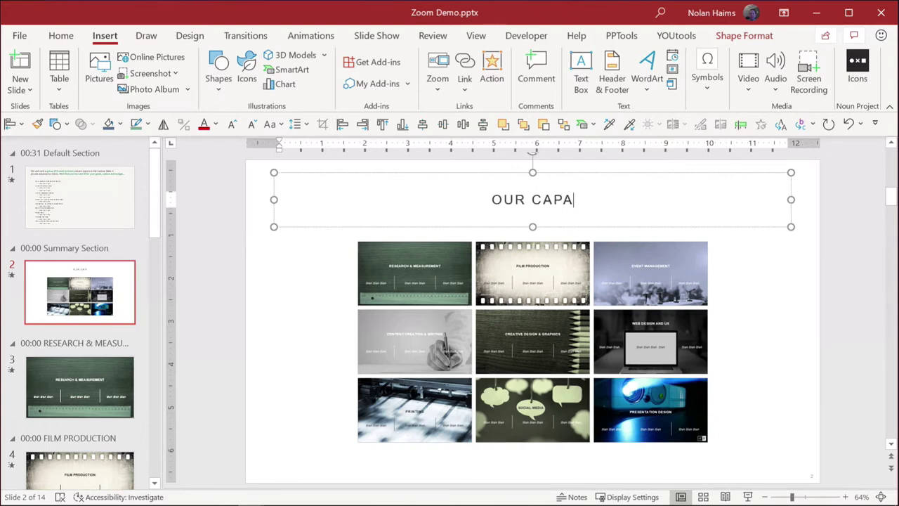
{"action": "type", "text": "IBILITIES"}
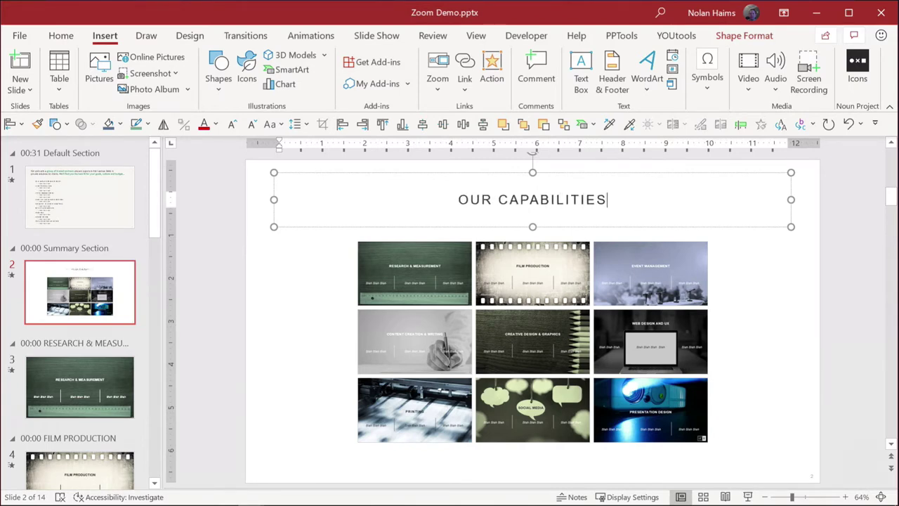
{"action": "left_click", "coordinate": [764, 318]}
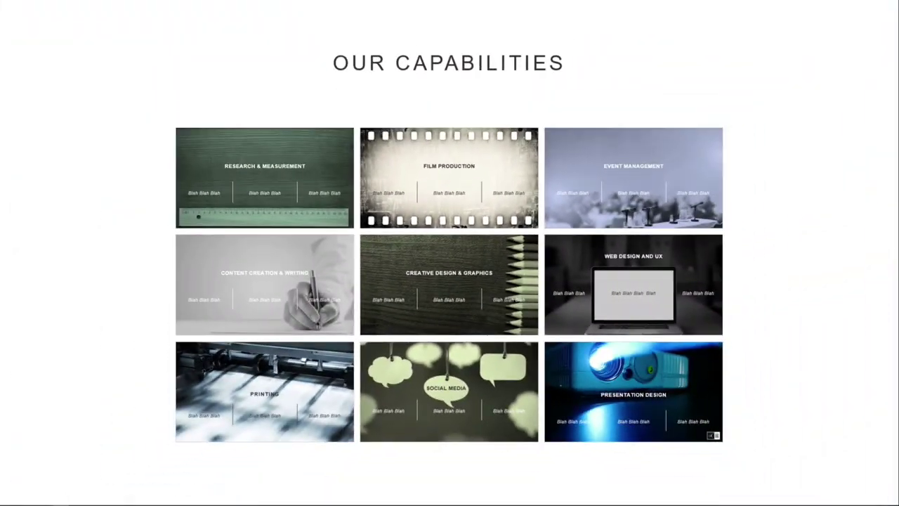
{"action": "key", "text": "Escape"}
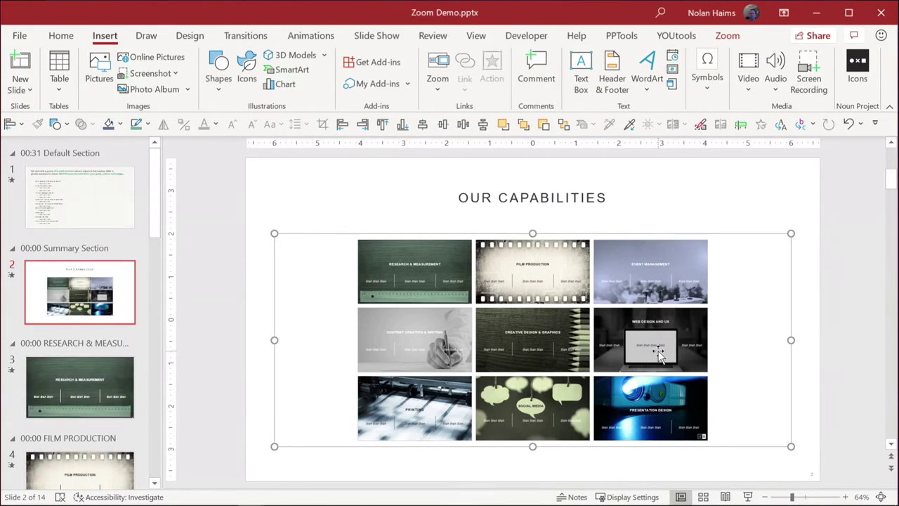
Swap the Web Design tile's image for the peacock icon, then view its outline colour options
{"action": "left_click", "coordinate": [659, 356]}
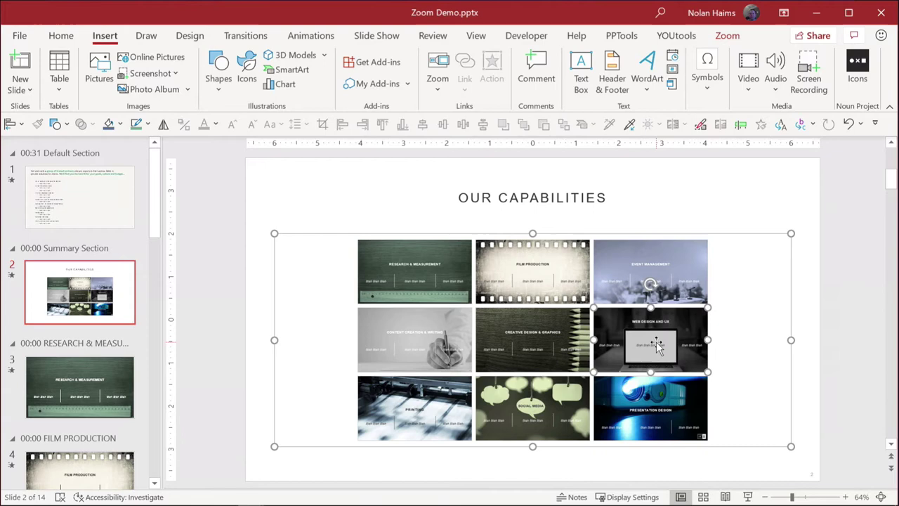
{"action": "right_click", "coordinate": [658, 349]}
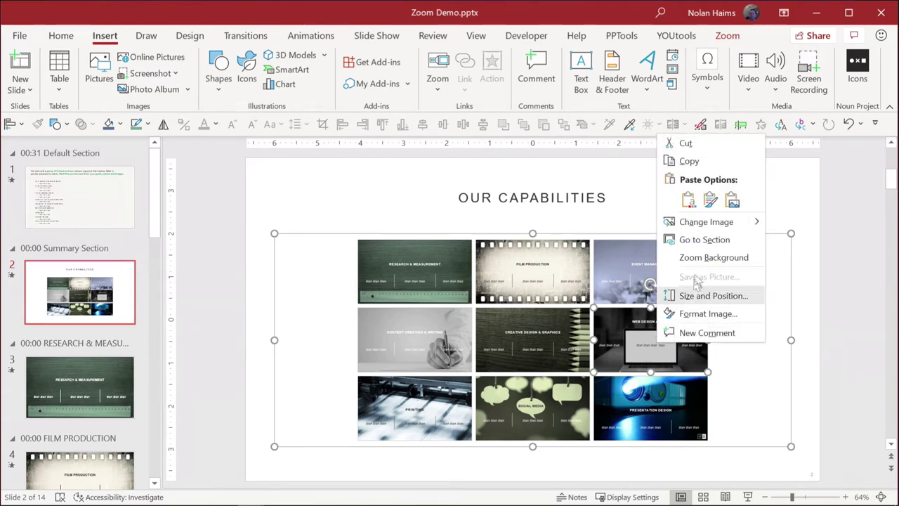
{"action": "mouse_move", "coordinate": [705, 222]}
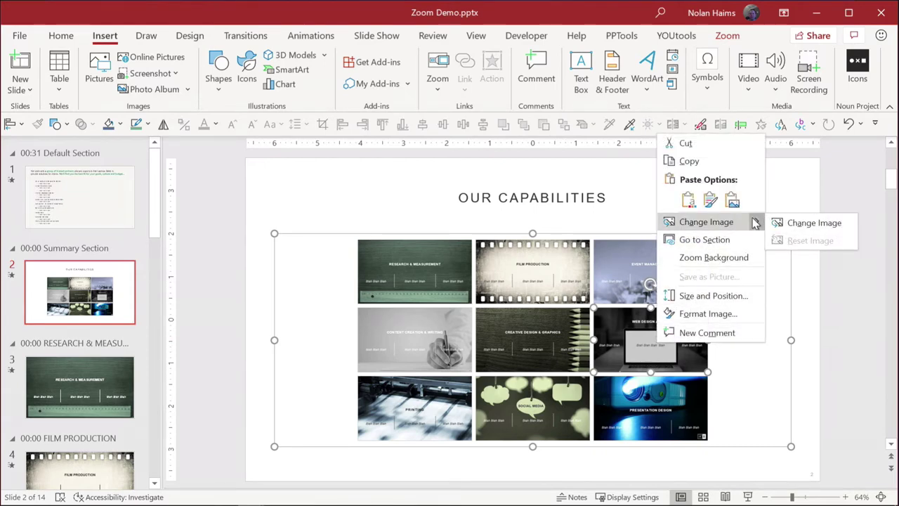
{"action": "left_click", "coordinate": [795, 223]}
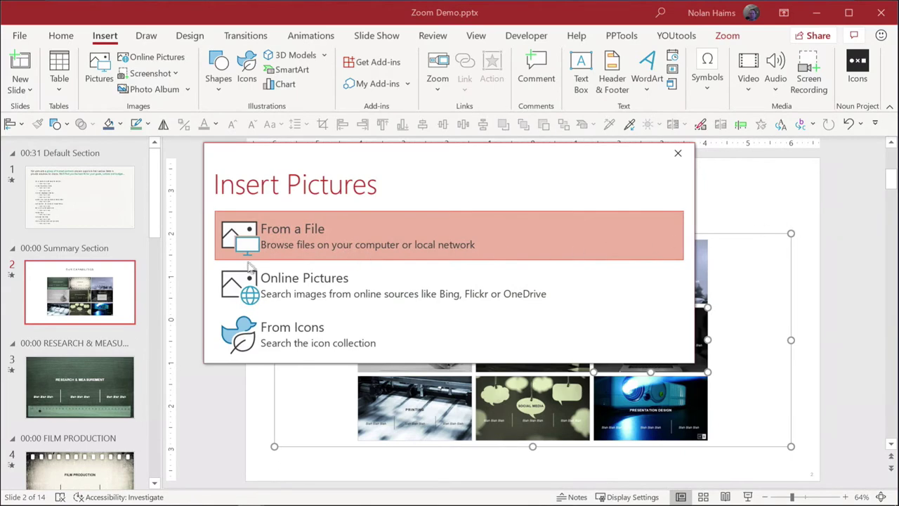
{"action": "left_click", "coordinate": [278, 340]}
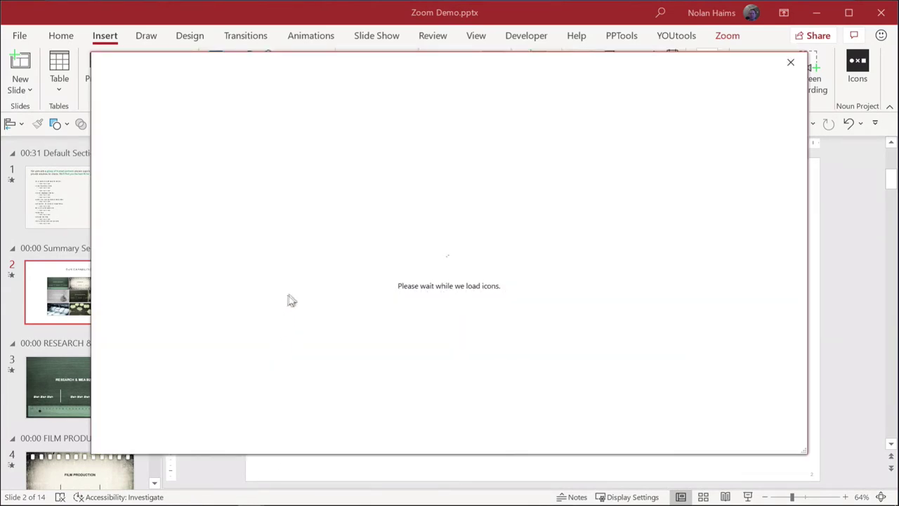
{"action": "scroll", "coordinate": [153, 374], "scroll_direction": "down", "scroll_amount": 4}
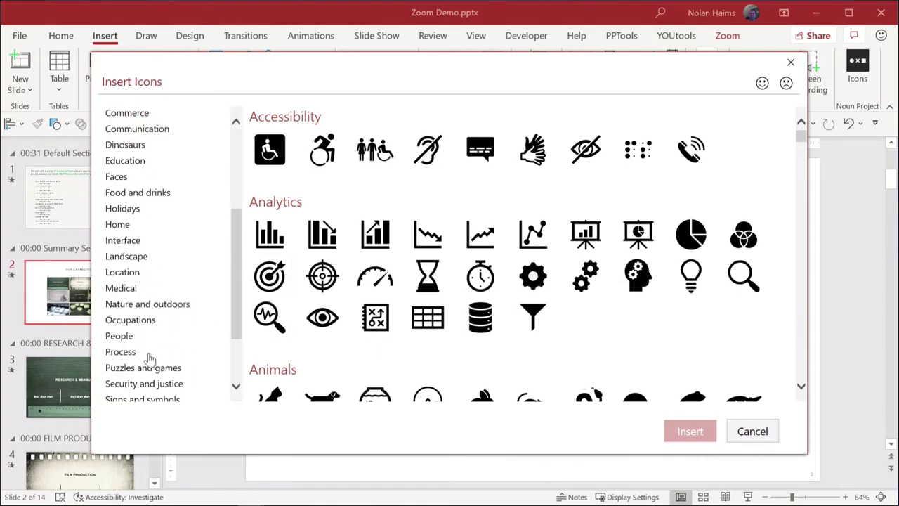
{"action": "scroll", "coordinate": [153, 365], "scroll_direction": "down", "scroll_amount": 2}
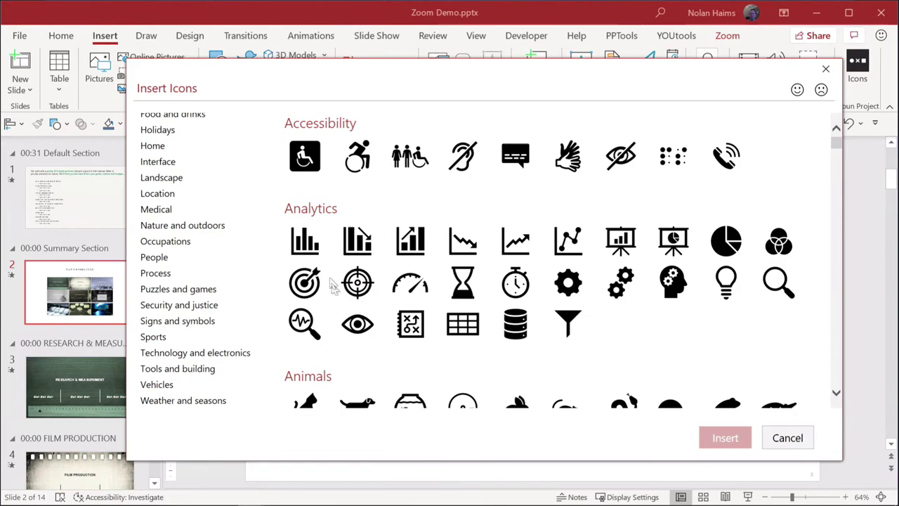
{"action": "scroll", "coordinate": [470, 310], "scroll_direction": "down", "scroll_amount": 2}
{"action": "scroll", "coordinate": [471, 310], "scroll_direction": "down", "scroll_amount": 3}
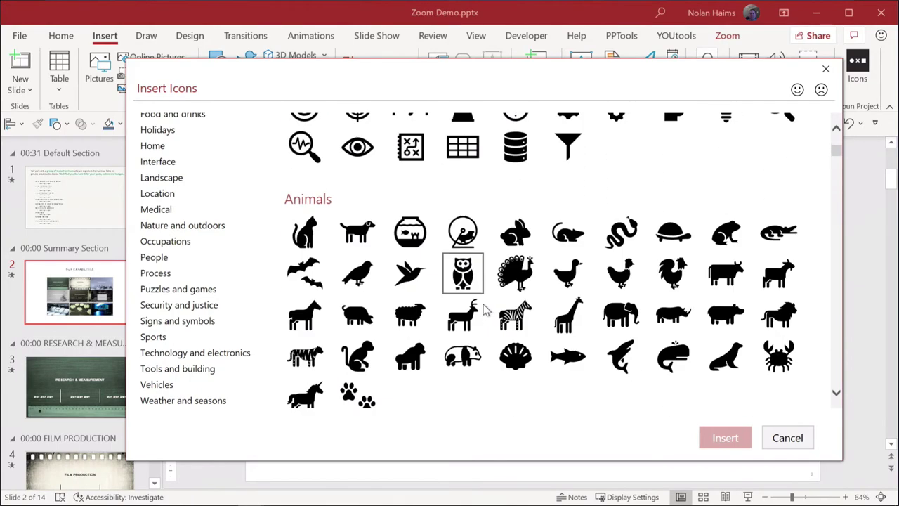
{"action": "left_click", "coordinate": [519, 278]}
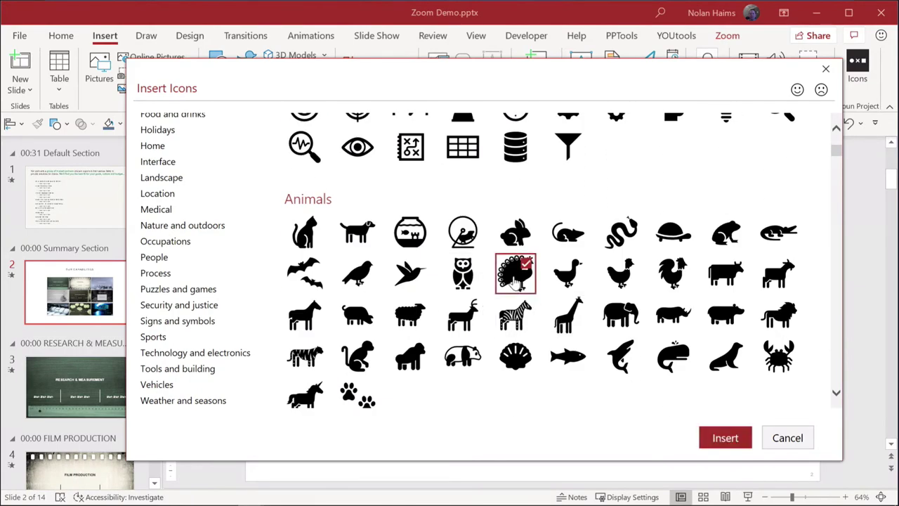
{"action": "left_click", "coordinate": [719, 437]}
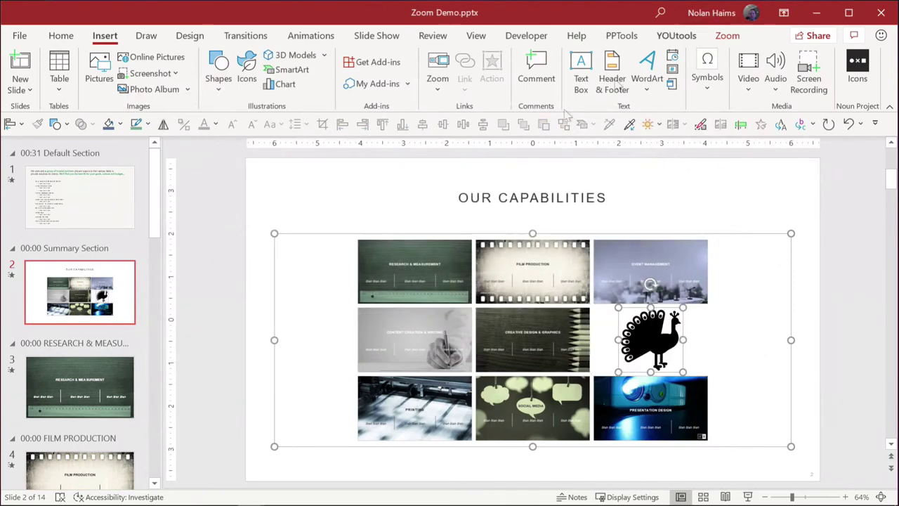
{"action": "left_click", "coordinate": [62, 35]}
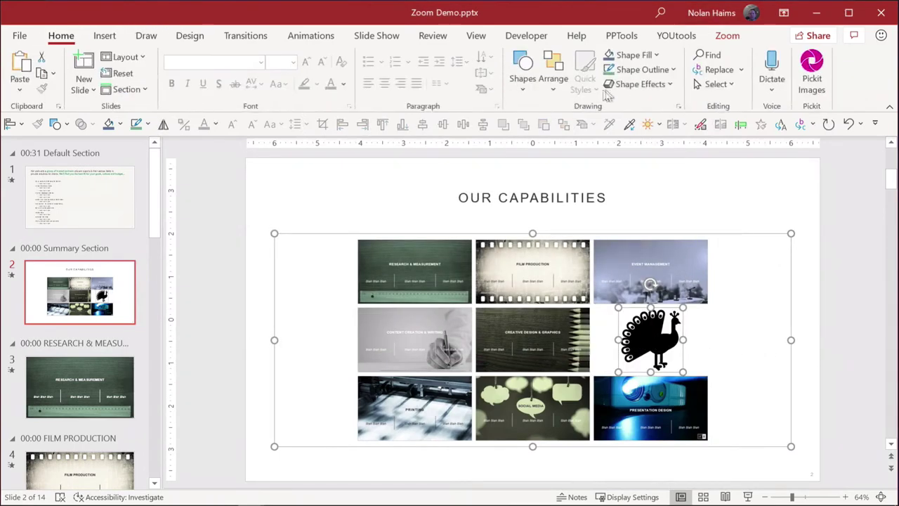
{"action": "left_click", "coordinate": [642, 69]}
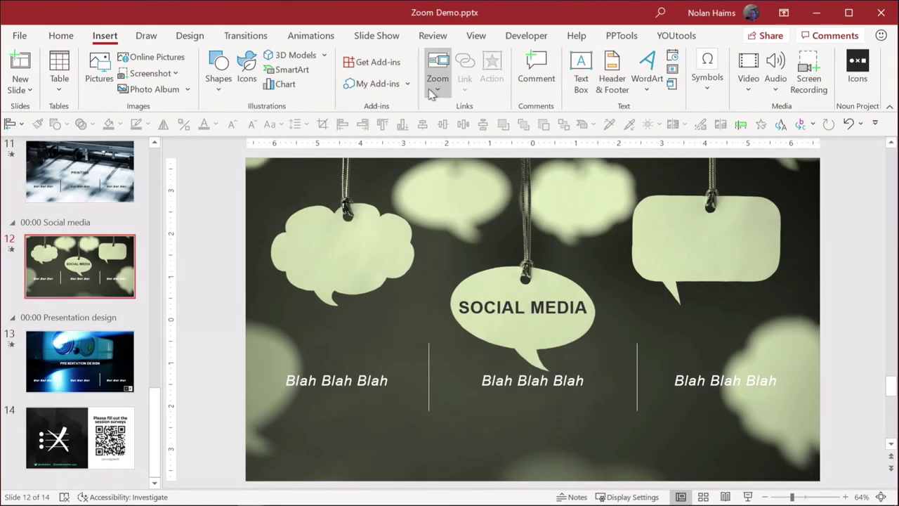
Insert a Slide Zoom to Research & Measurement, then delete it
{"action": "left_click", "coordinate": [443, 90]}
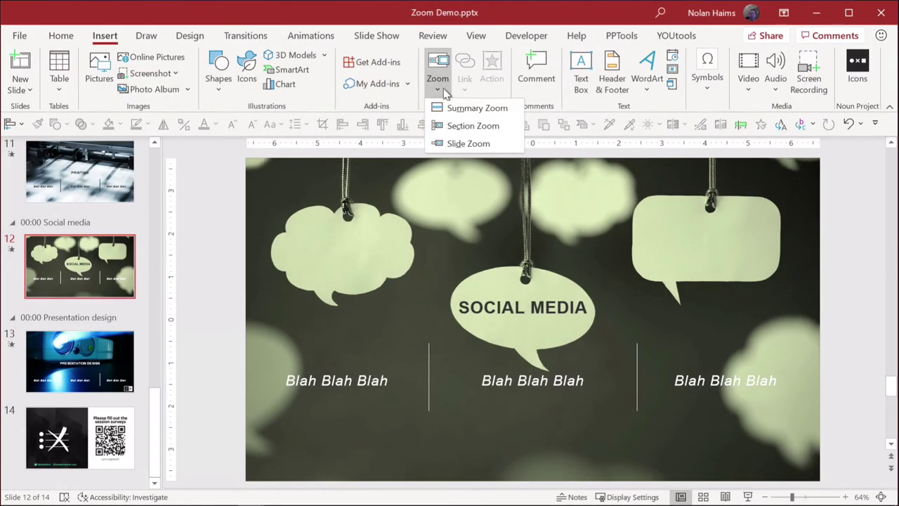
{"action": "left_click", "coordinate": [458, 144]}
{"action": "left_click", "coordinate": [482, 172]}
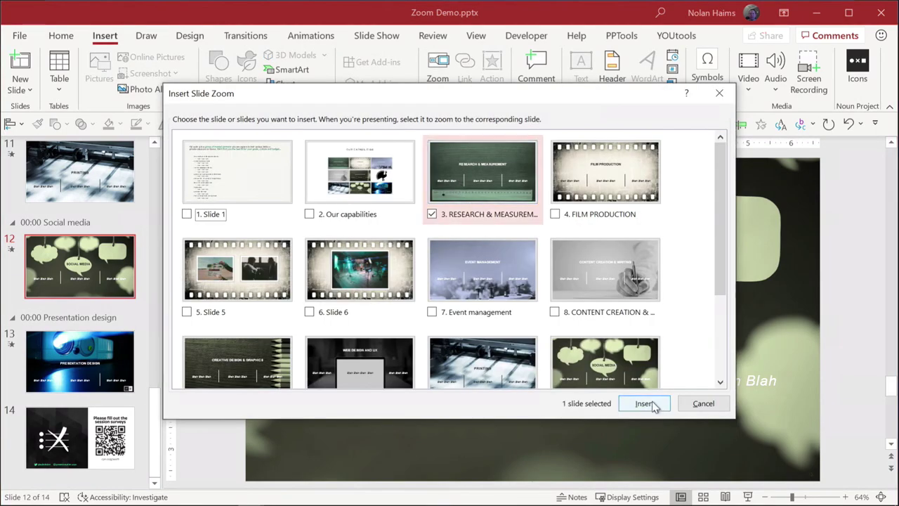
{"action": "left_click", "coordinate": [644, 404]}
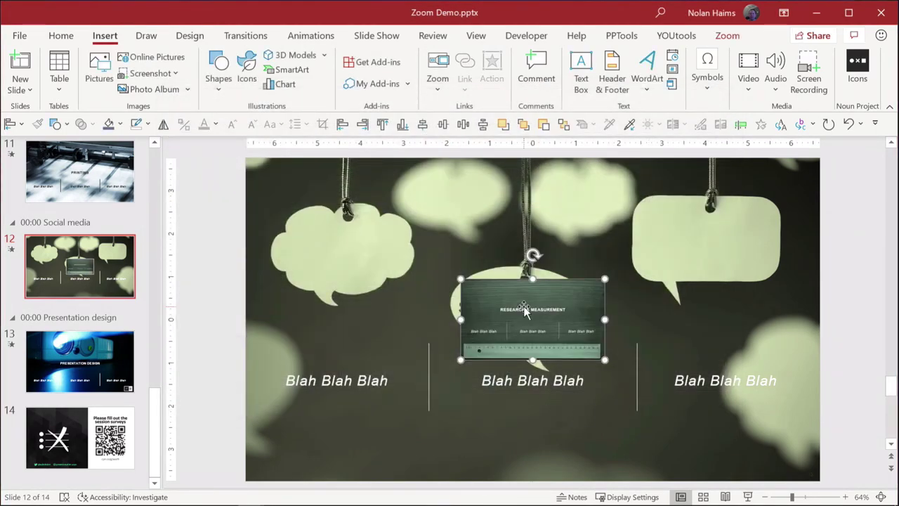
{"action": "key", "text": "Delete"}
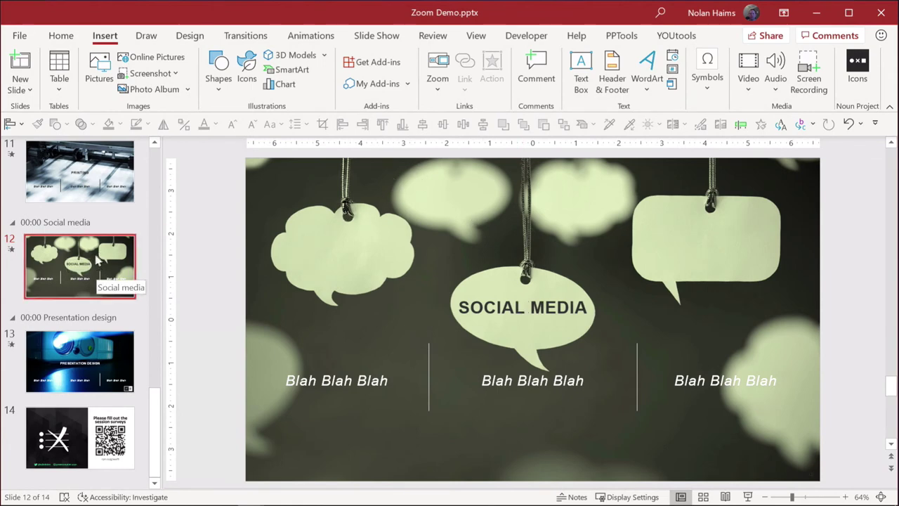
Drag the Presentation Design thumbnail onto the Social Media slide's lower left as a zoom
{"action": "left_click", "coordinate": [79, 383]}
{"action": "left_click", "coordinate": [79, 288]}
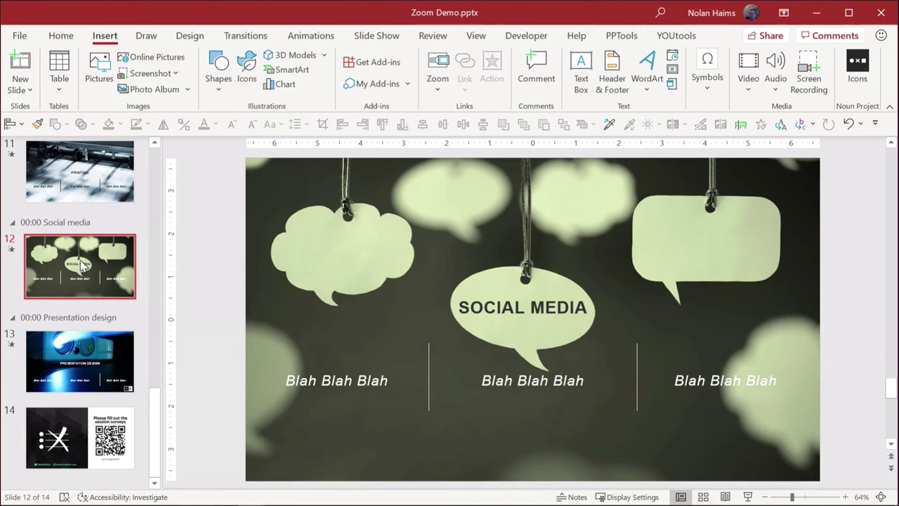
{"action": "mouse_move", "coordinate": [81, 346]}
{"action": "left_mouse_down"}
{"action": "mouse_move", "coordinate": [333, 351]}
{"action": "mouse_move", "coordinate": [344, 342]}
{"action": "left_mouse_up"}
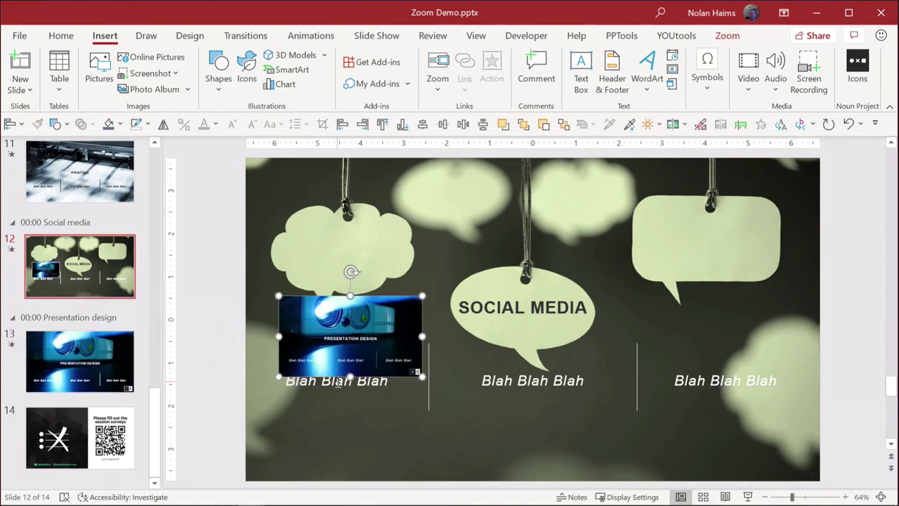